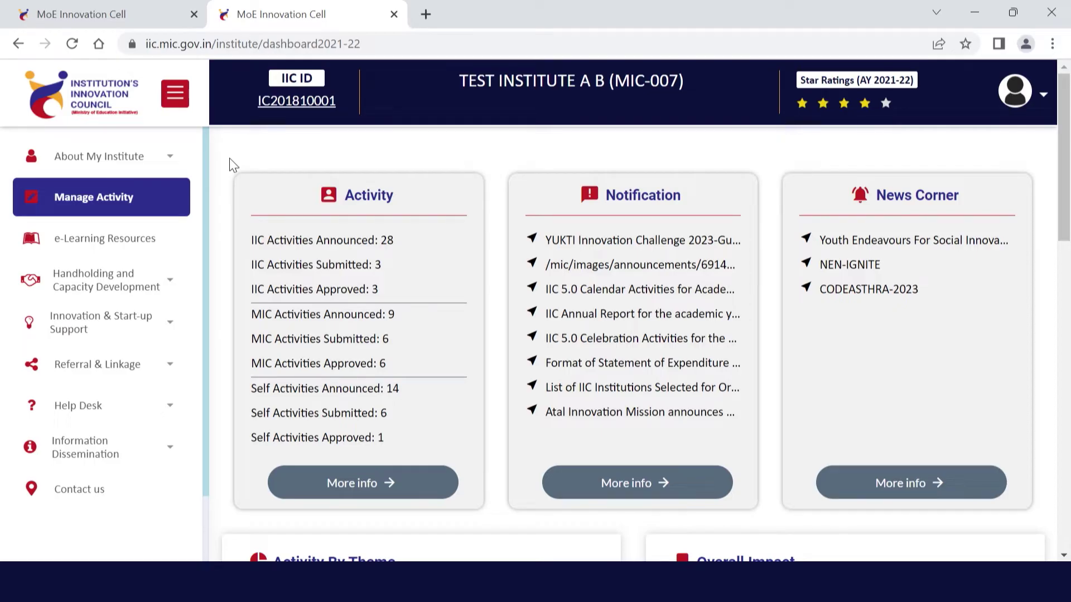
Open the Innovation Repository page under Innovation & Start-up Support.
click(111, 335)
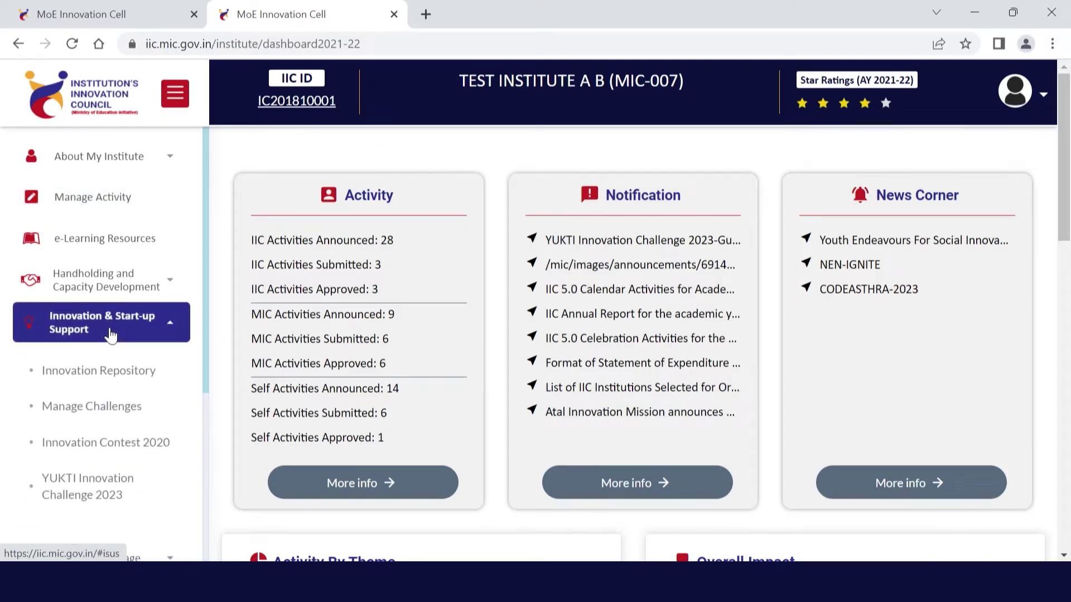
click(104, 371)
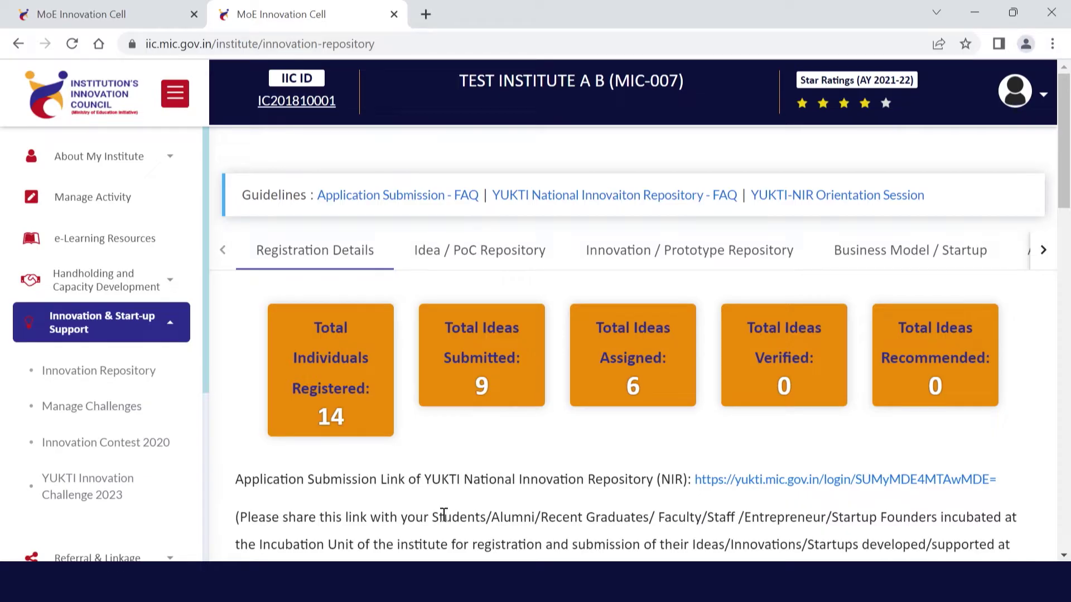
Scroll down past the stat cards to the Team Leader Details table.
scroll(443, 515, down, 2)
scroll(358, 425, up, 1)
scroll(362, 441, down, 6)
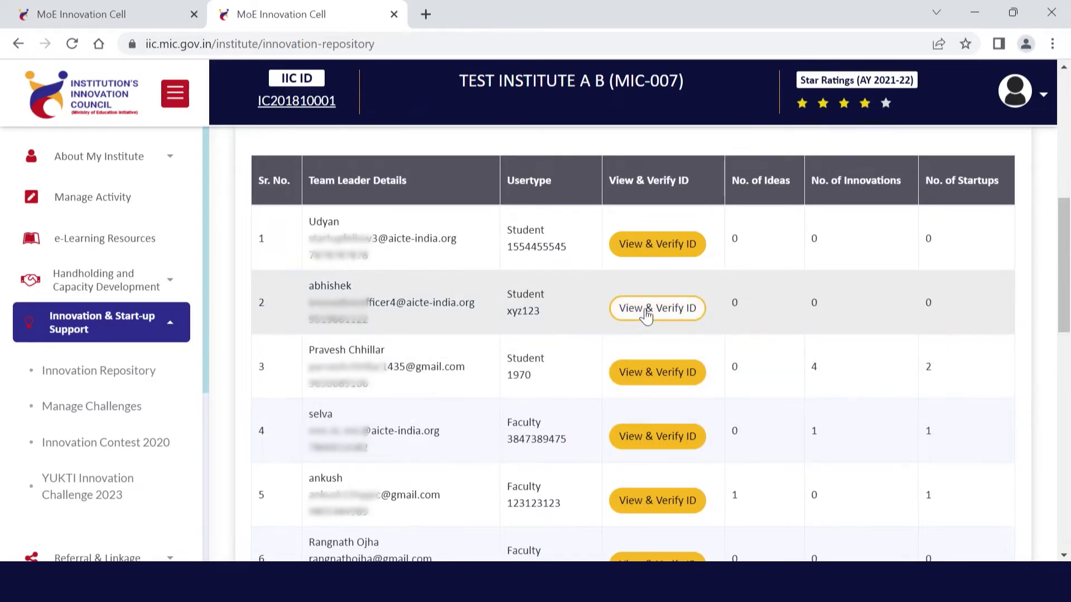
click(646, 316)
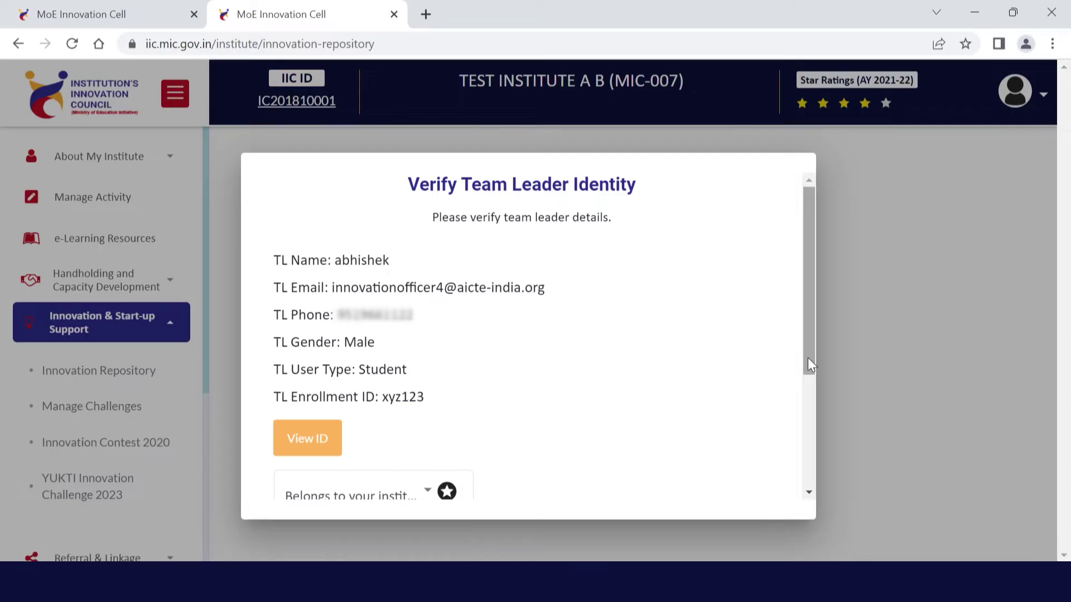
drag(810, 365, 793, 447)
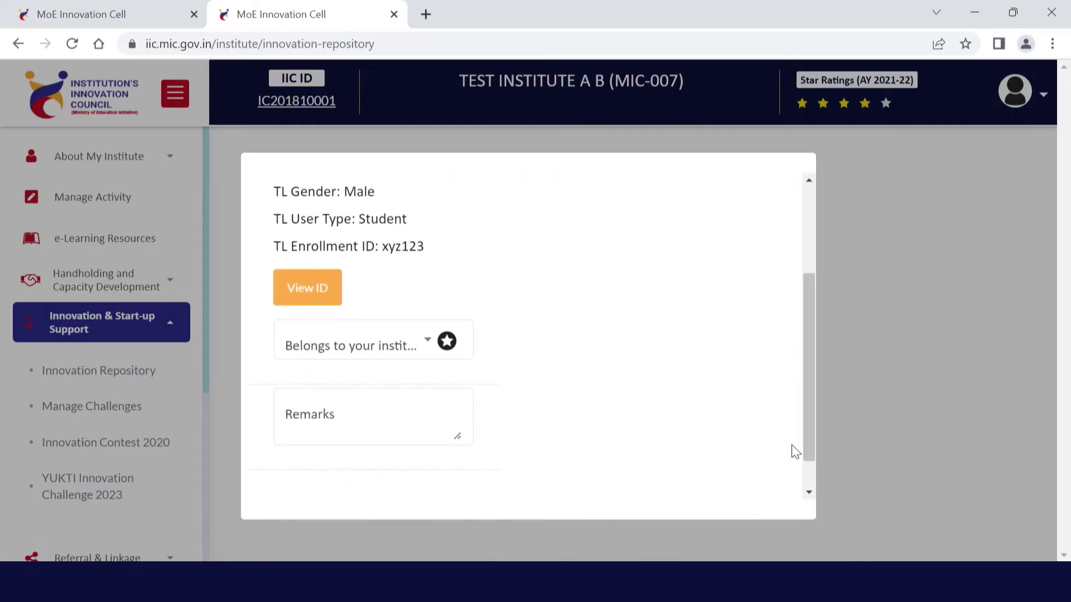
click(372, 366)
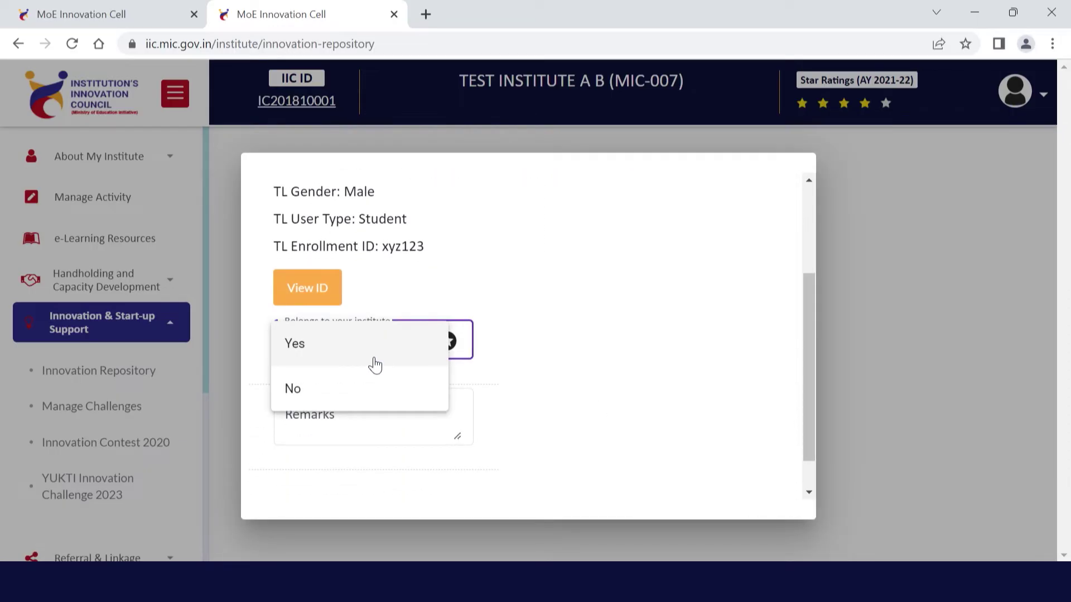
click(642, 353)
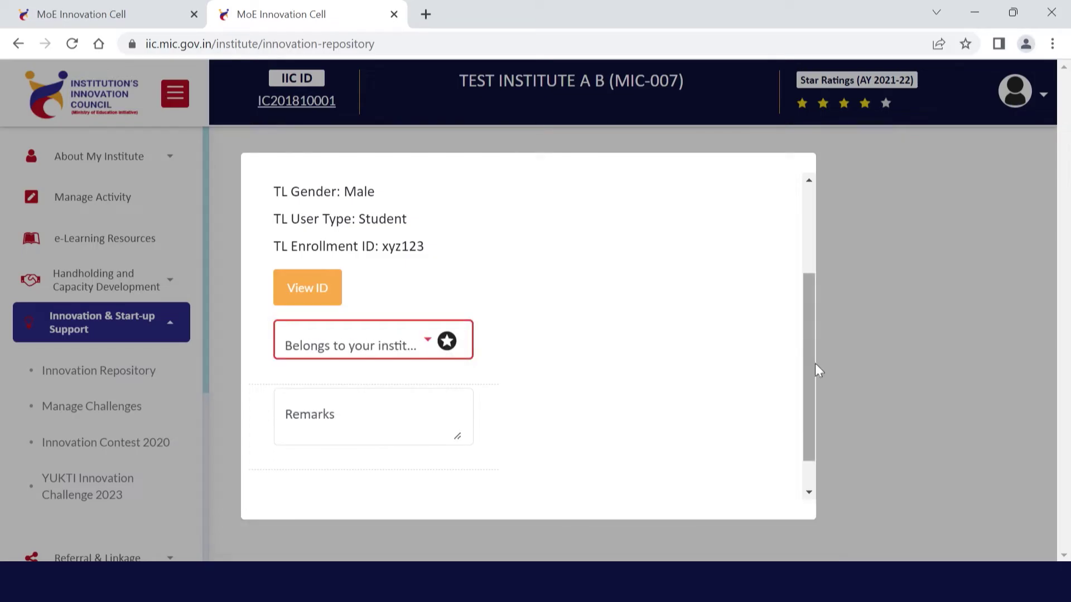
drag(813, 363, 813, 382)
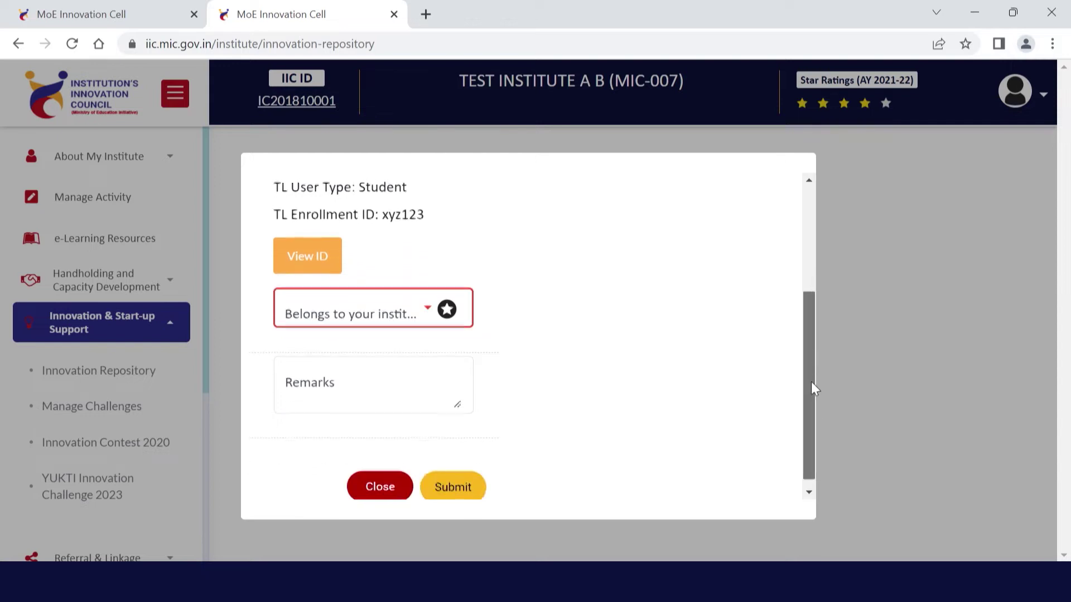
click(928, 363)
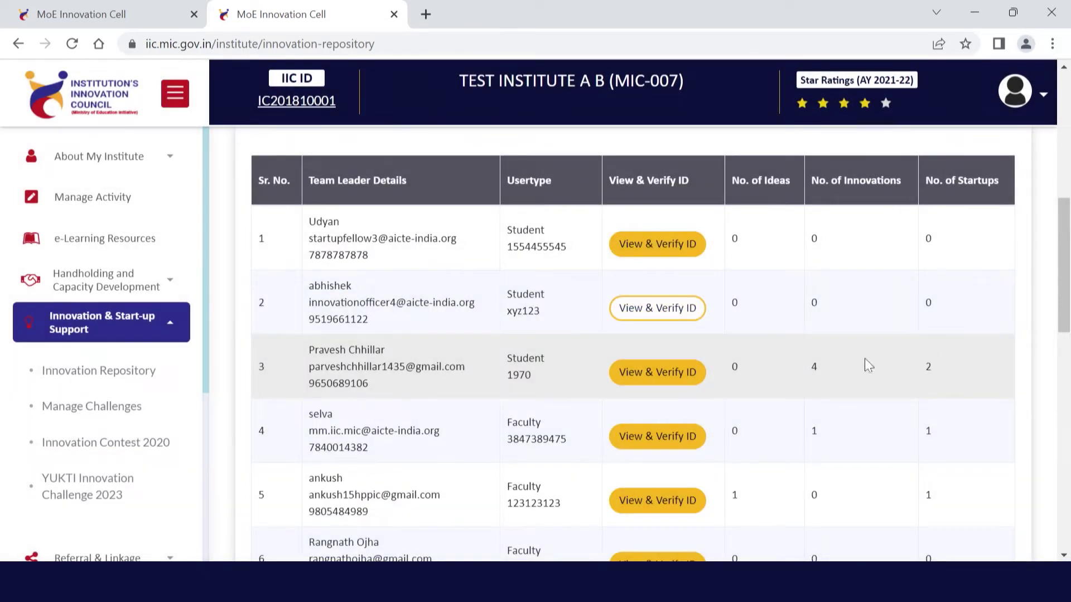
scroll(822, 360, up, 8)
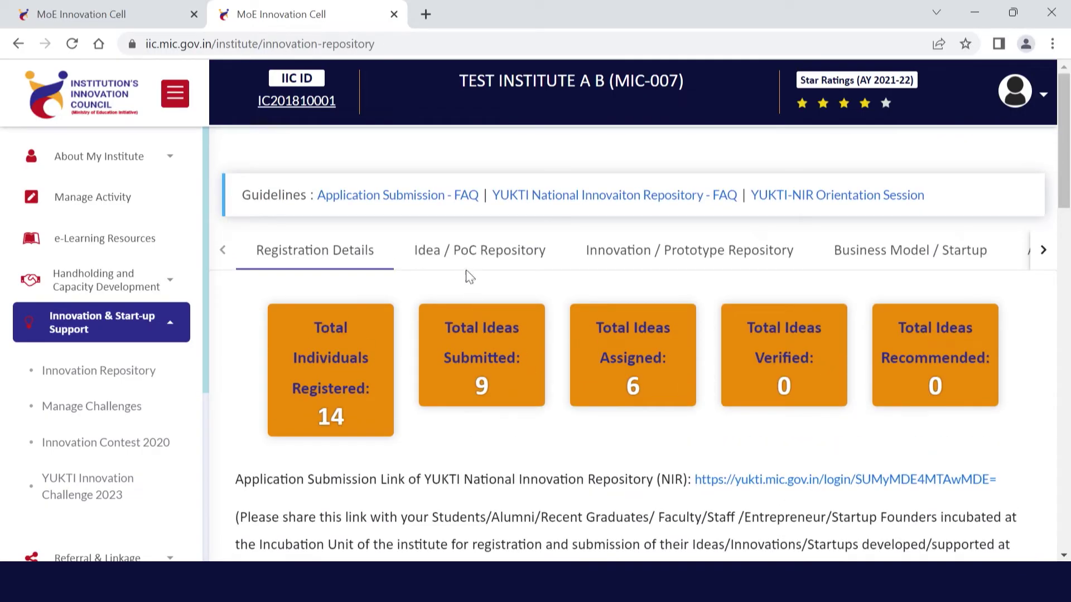
Step through the Idea / PoC and Innovation / Prototype tabs to Business Model / Startup statistics.
click(466, 270)
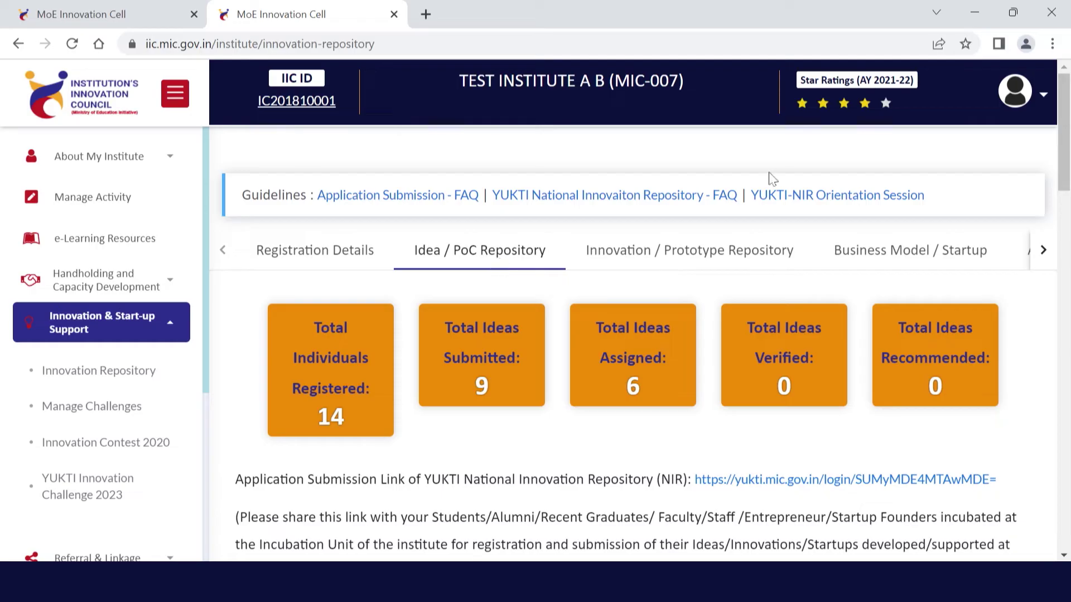
mouse_move(1067, 144)
mouse_down()
mouse_move(1066, 246)
mouse_move(1067, 144)
mouse_up()
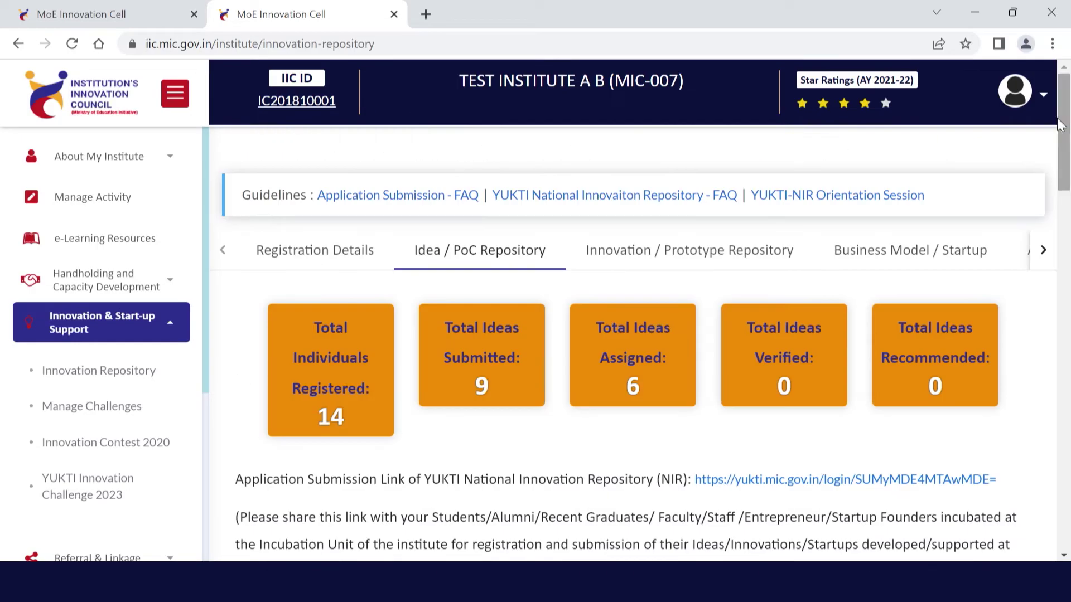
click(729, 268)
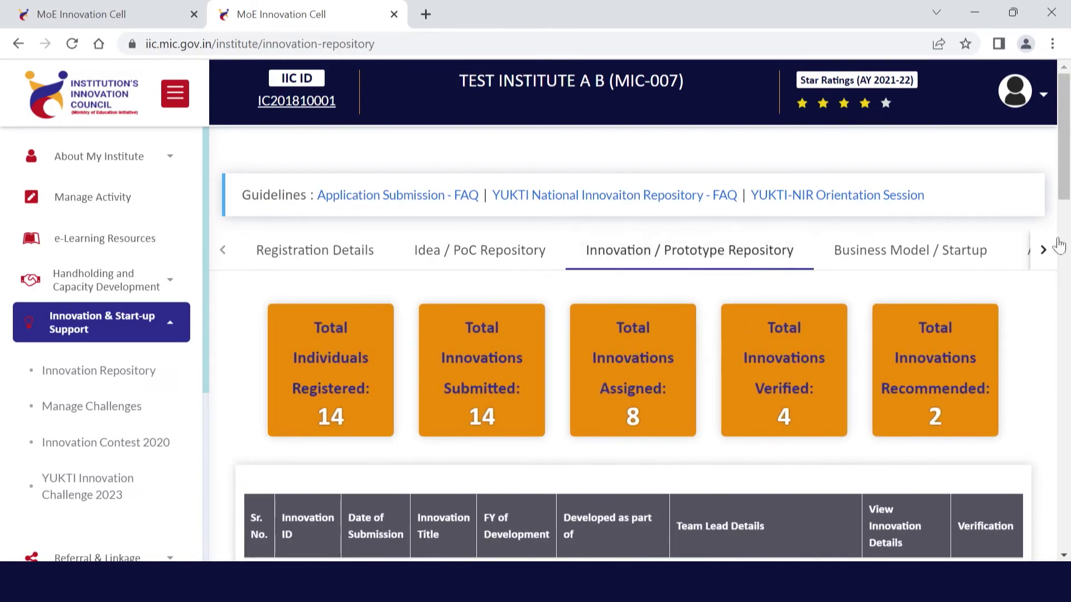
drag(1067, 181, 1067, 203)
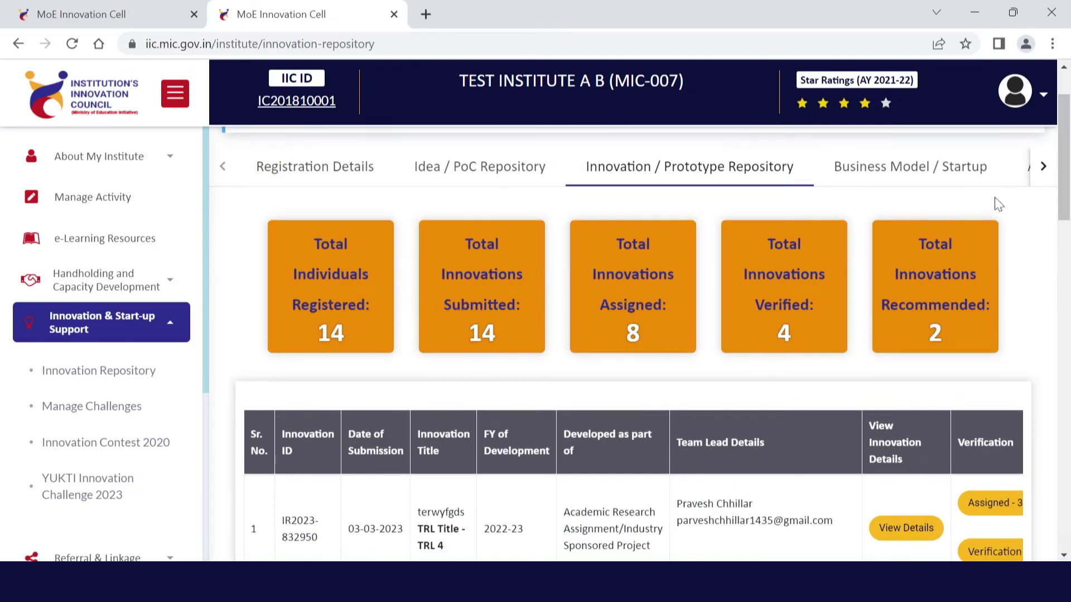
click(940, 181)
click(1042, 251)
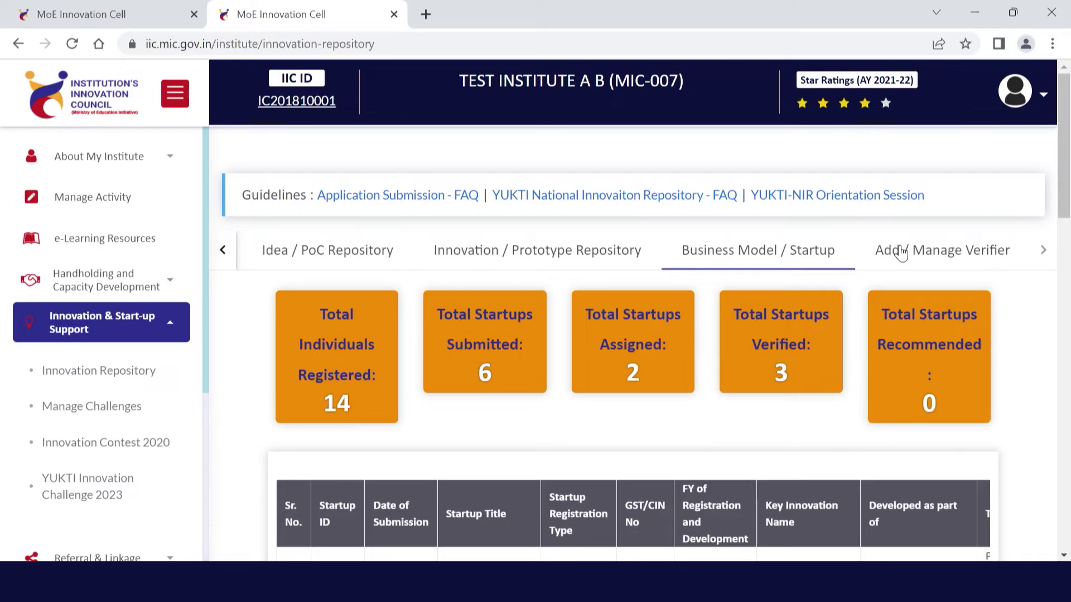
Start a new IA External evaluator from Add / Manage Verifier, visiting the name, email and contact fields.
click(901, 252)
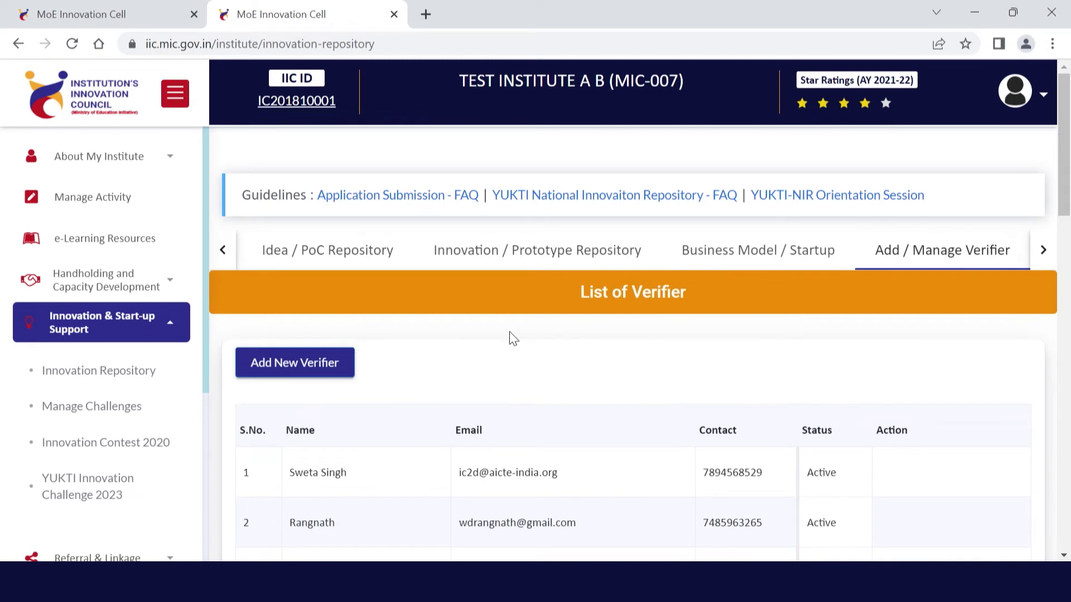
click(305, 367)
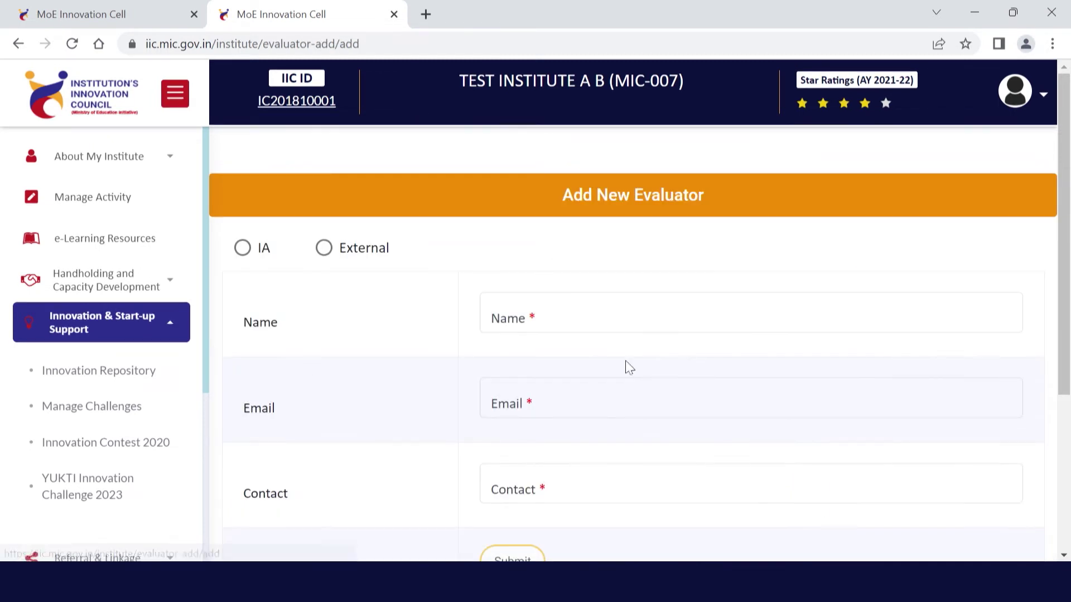
click(245, 251)
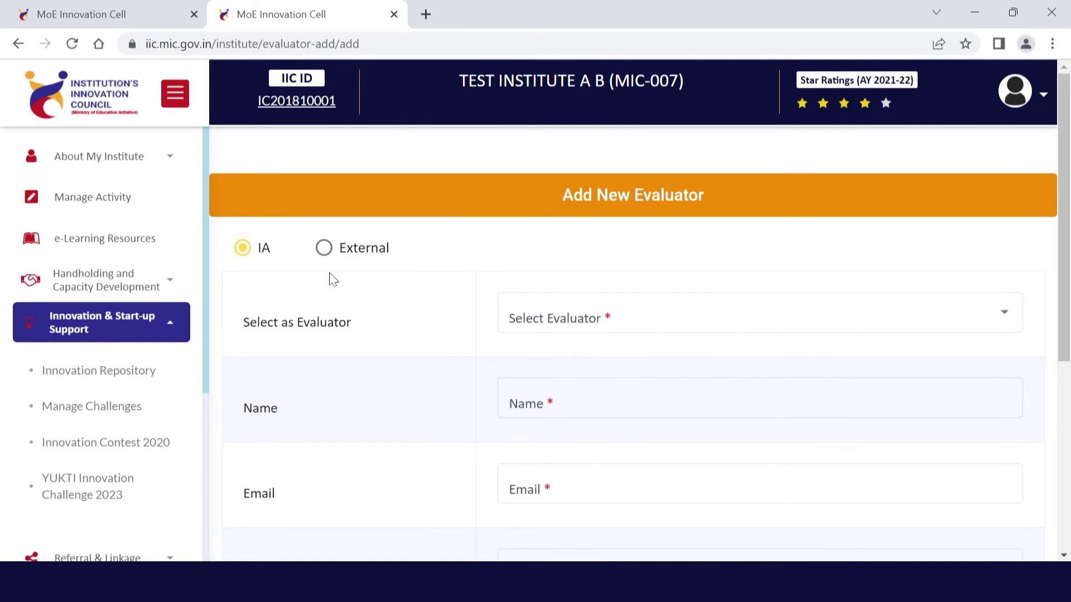
click(325, 252)
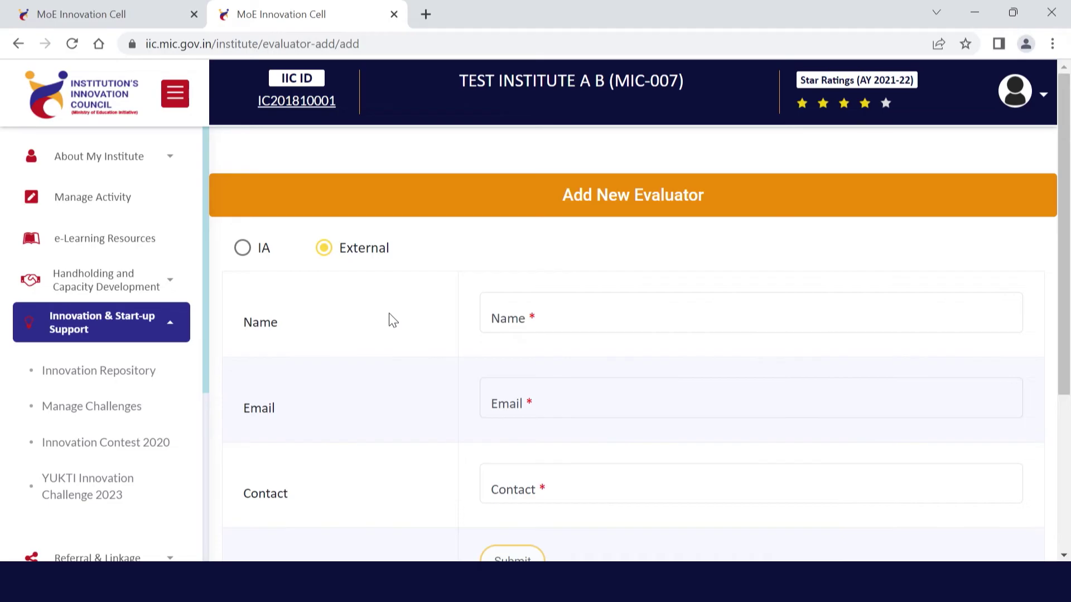
click(502, 330)
click(507, 400)
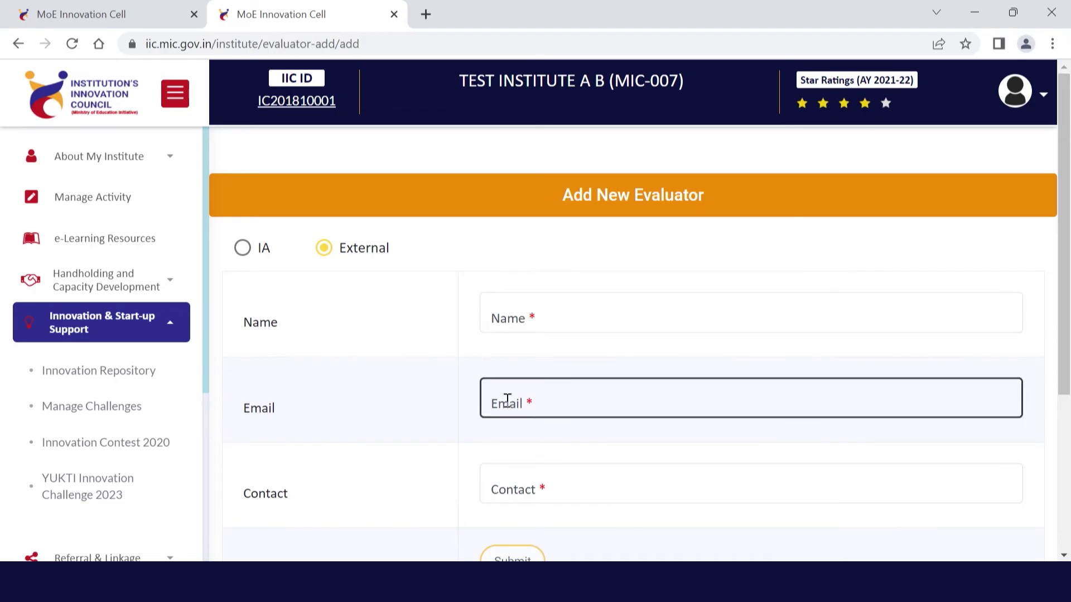
click(530, 478)
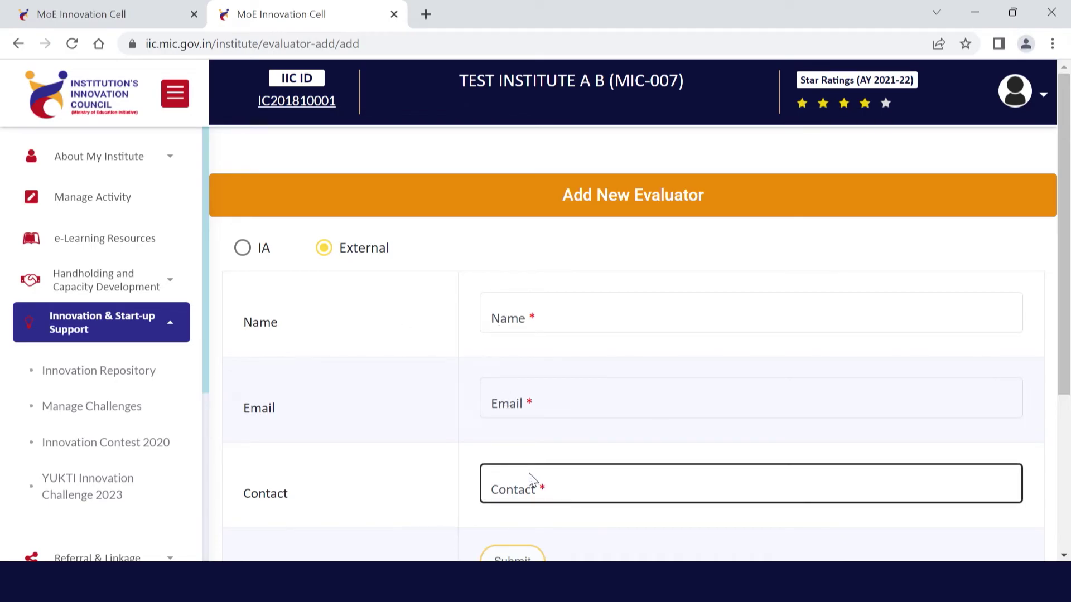
click(528, 523)
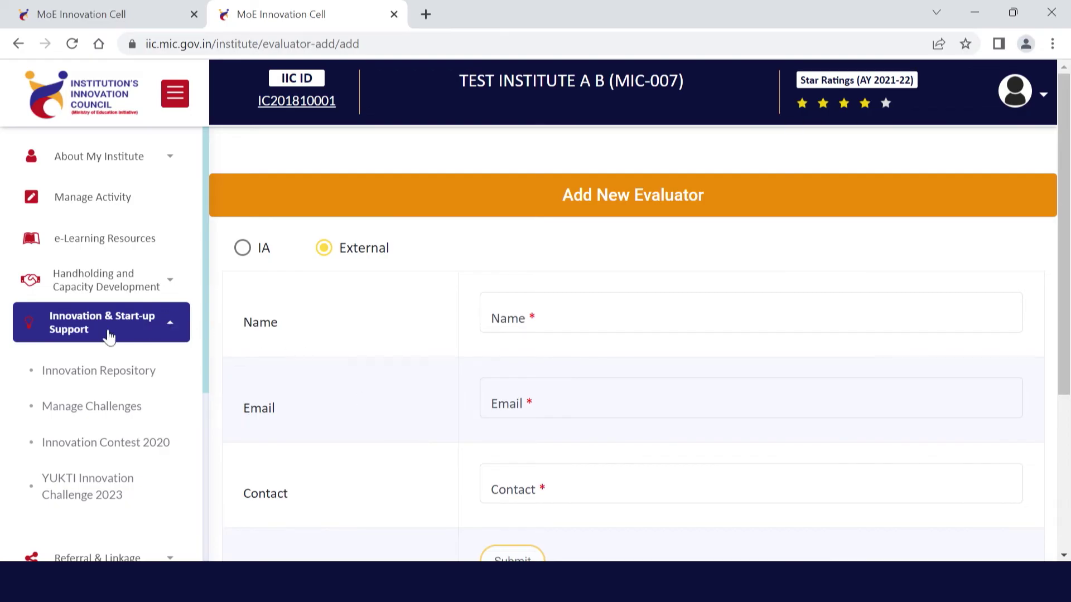
Go back to Innovation Repository and scroll down to the Idea / PoC ideas table.
click(93, 371)
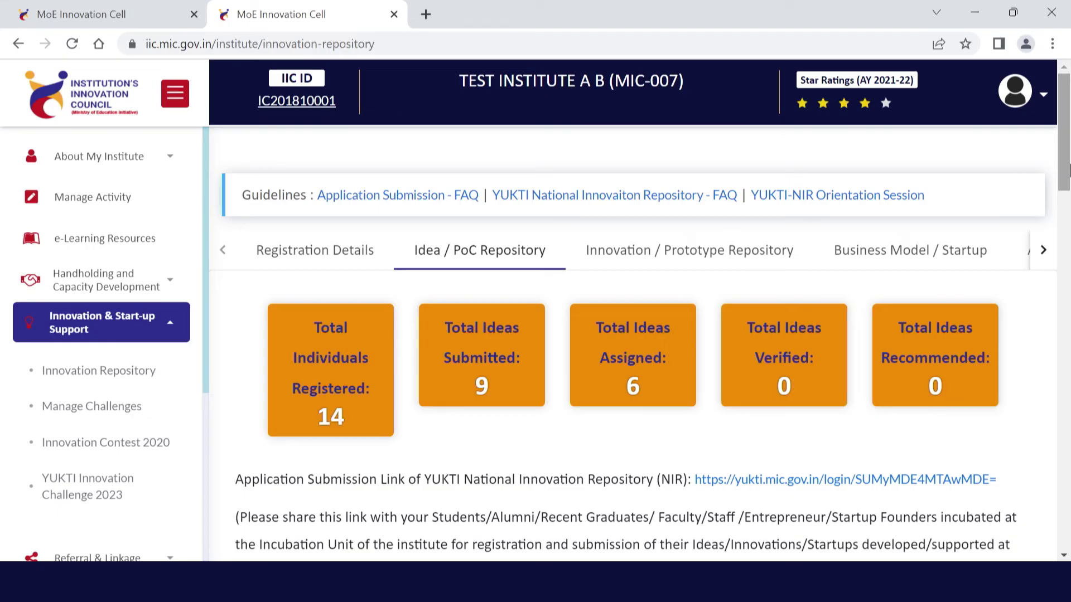
scroll(1066, 170, down, 1)
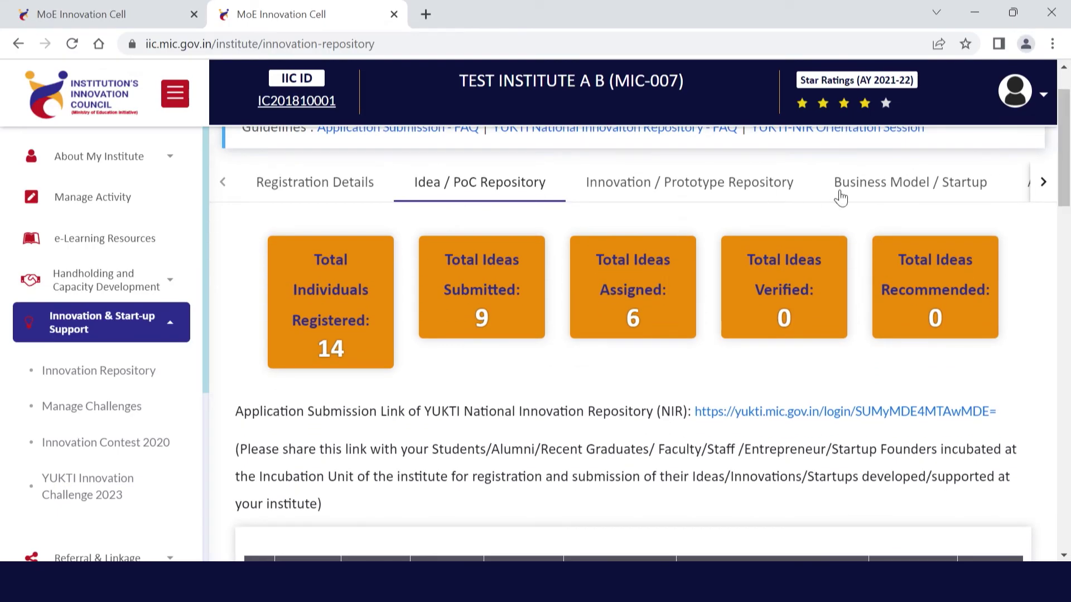
drag(1067, 179, 1069, 253)
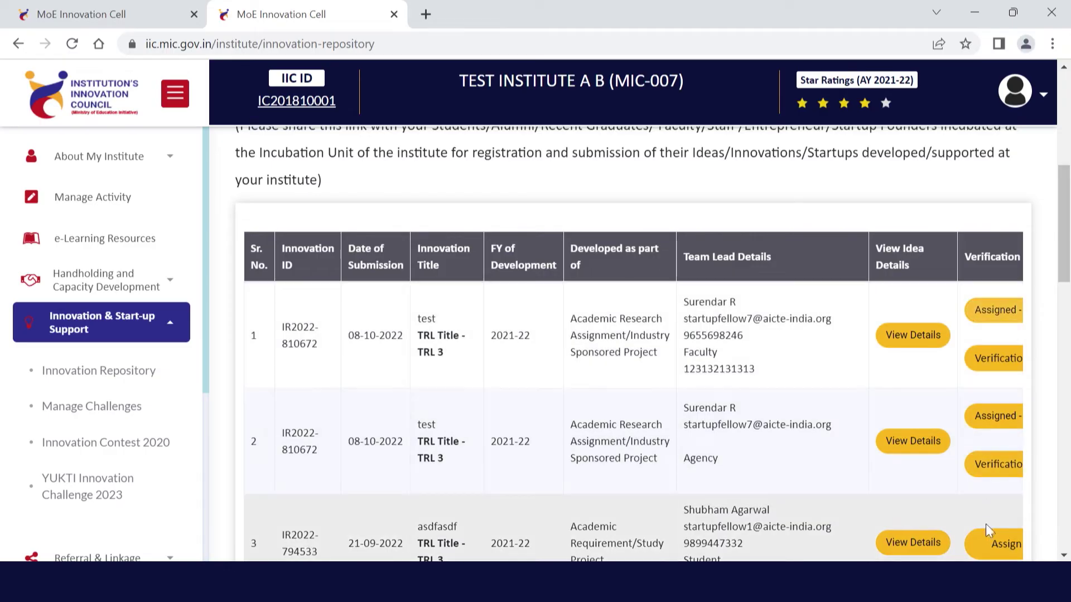
Assign the first listed verifier to the 'asdfasdf' idea, then review the 'test' idea's verifier.
click(988, 542)
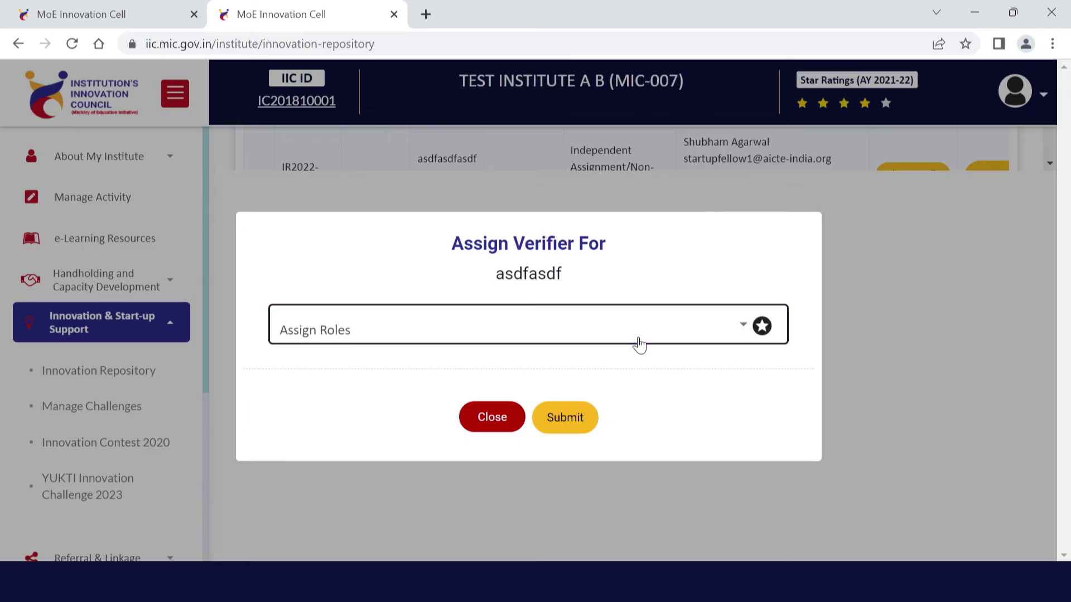
click(639, 345)
click(497, 342)
click(498, 268)
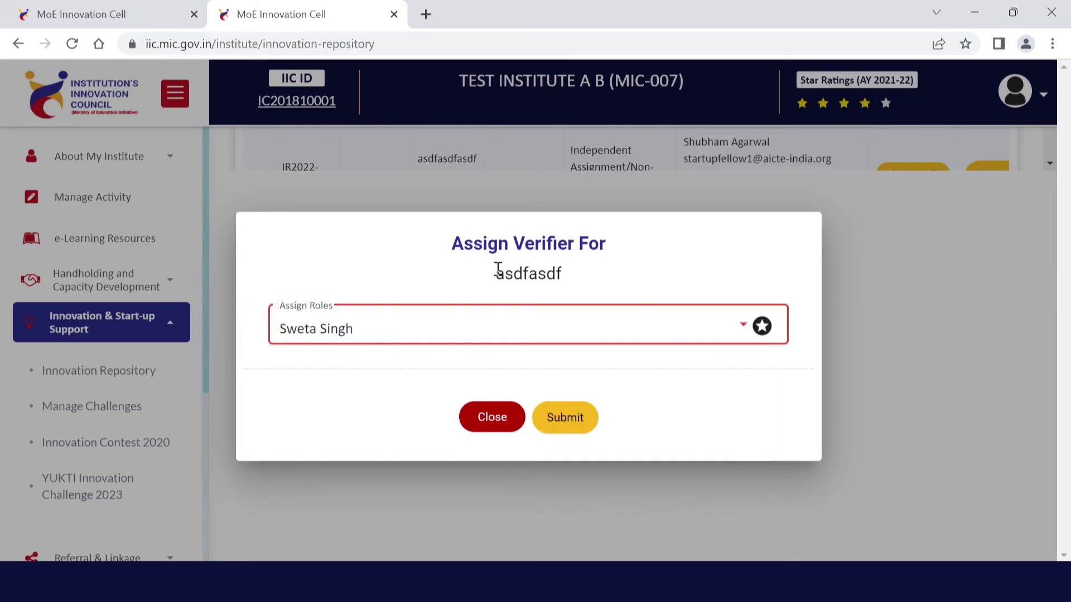
click(564, 418)
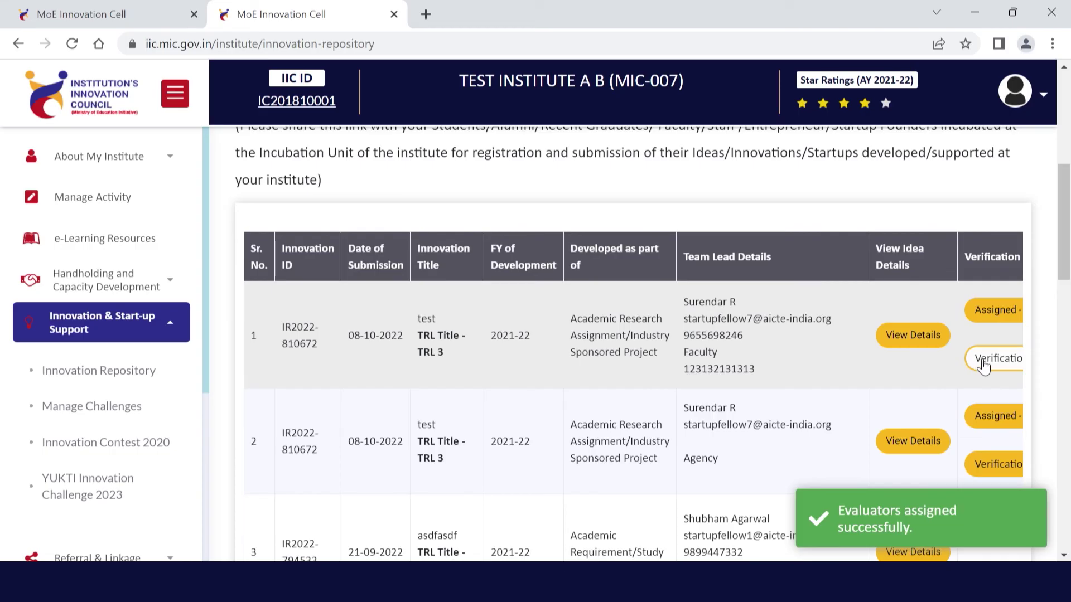
click(975, 360)
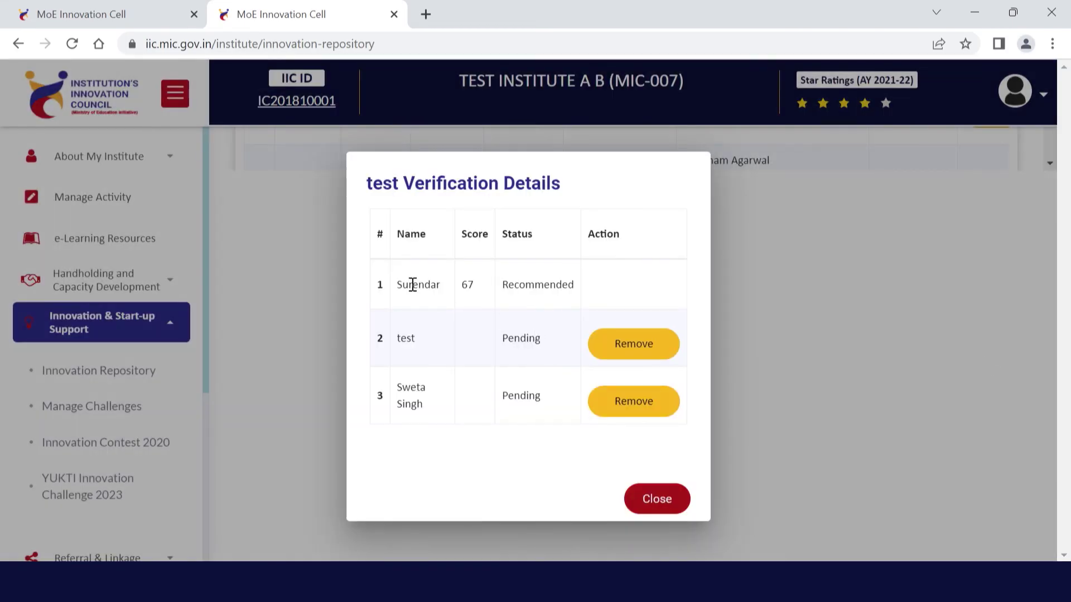